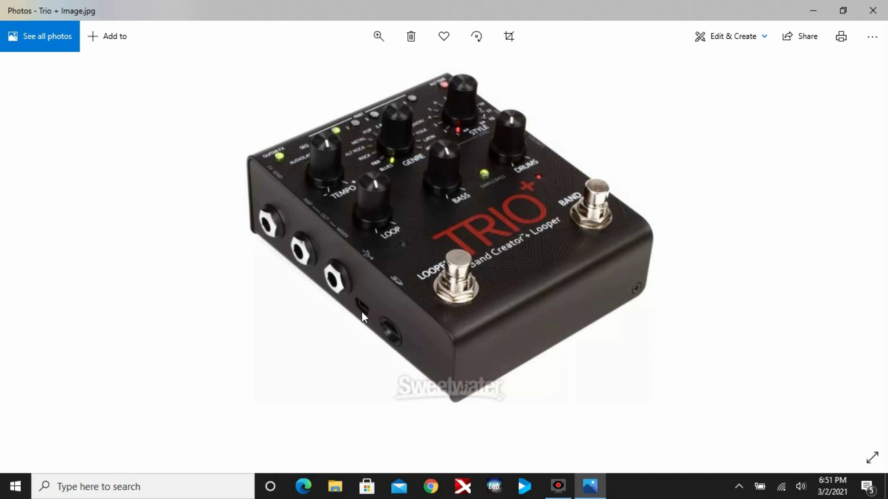
Close the Photos window showing Trio + Image.jpg
key(alt+F4)
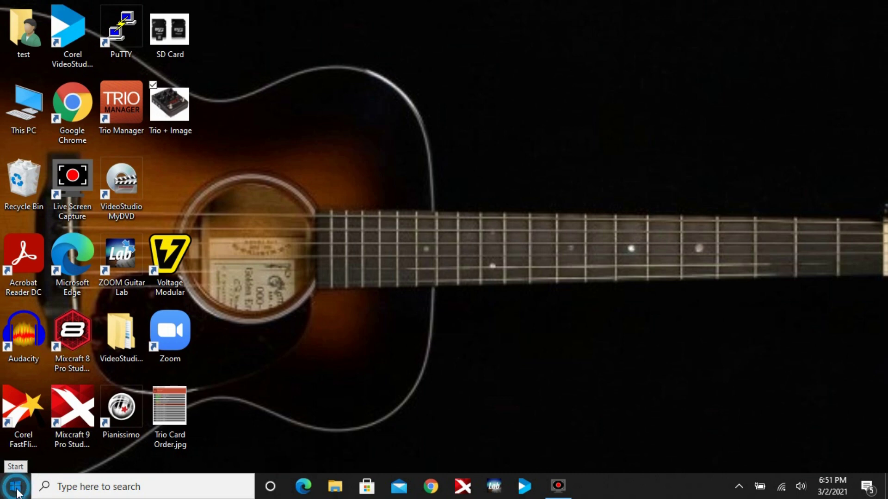
Launch Trio Manager from the DigiTech folder in the Start menu app list
click(17, 492)
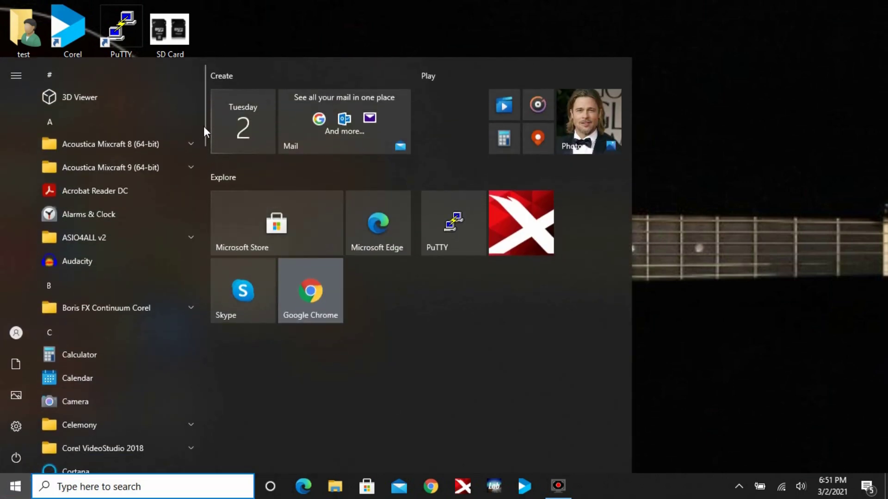
drag(204, 140, 201, 199)
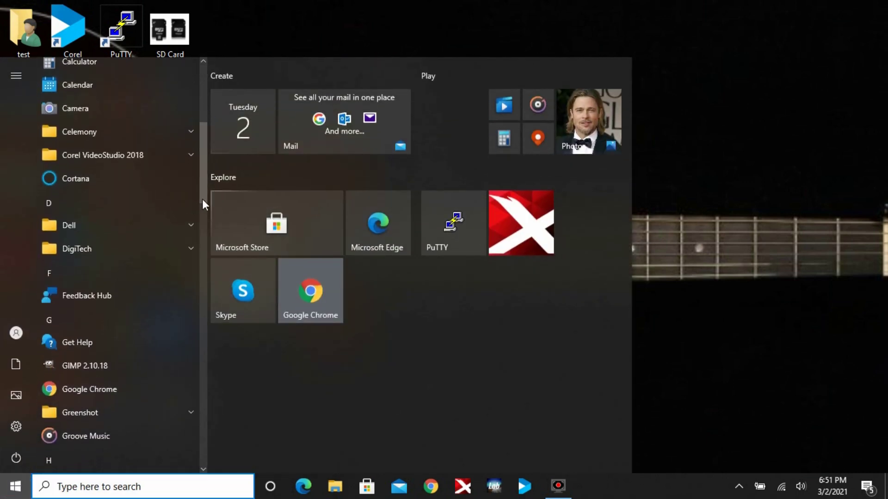
click(64, 250)
click(89, 276)
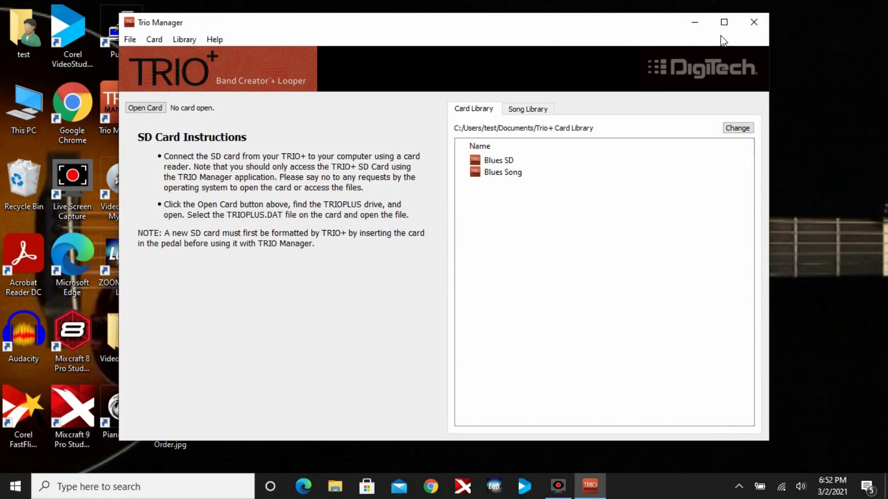
Maximize the Trio Manager window
click(724, 22)
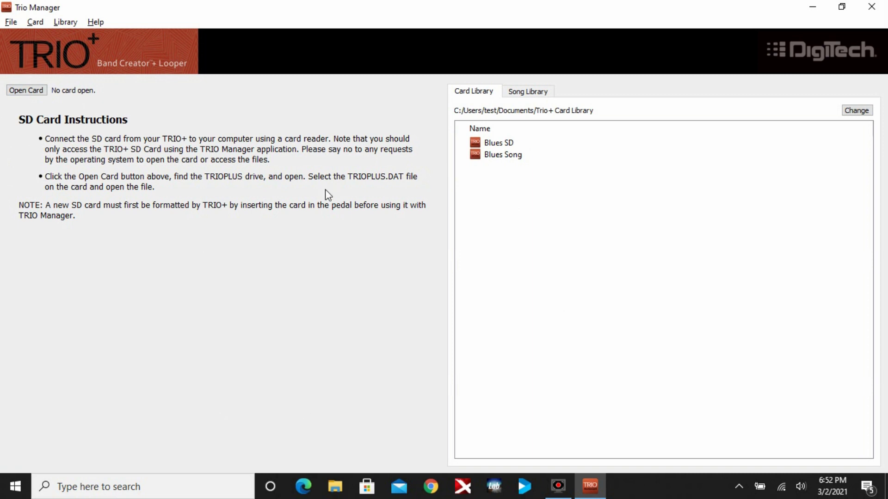
Open TRIOPLUS.DAT from the TRIOPLUS (D:) drive to load the Blues SD card
click(27, 91)
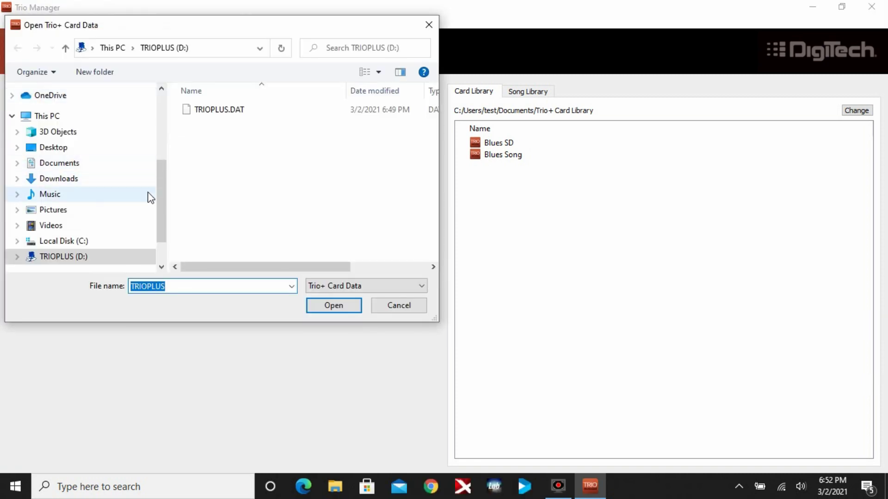
drag(161, 199, 124, 240)
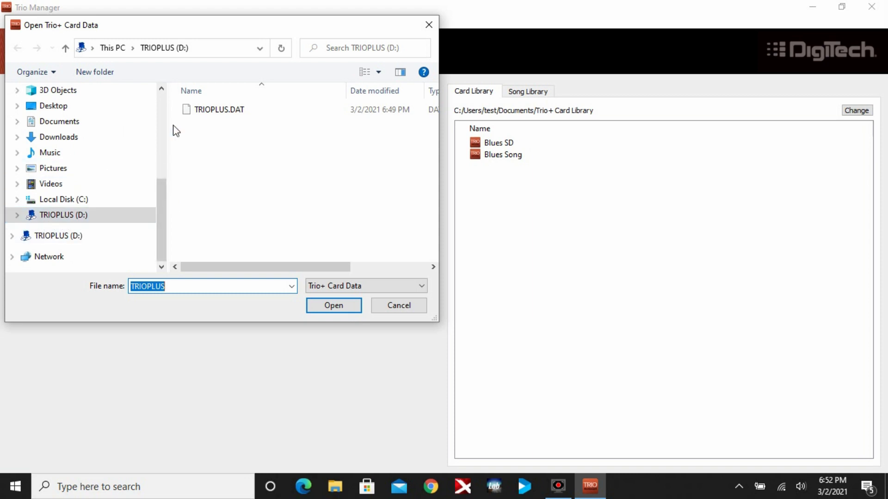
click(217, 110)
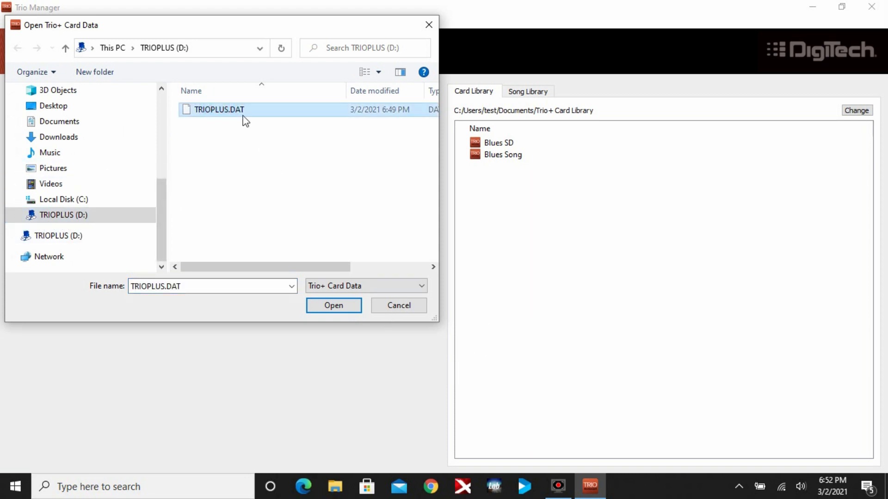
click(343, 306)
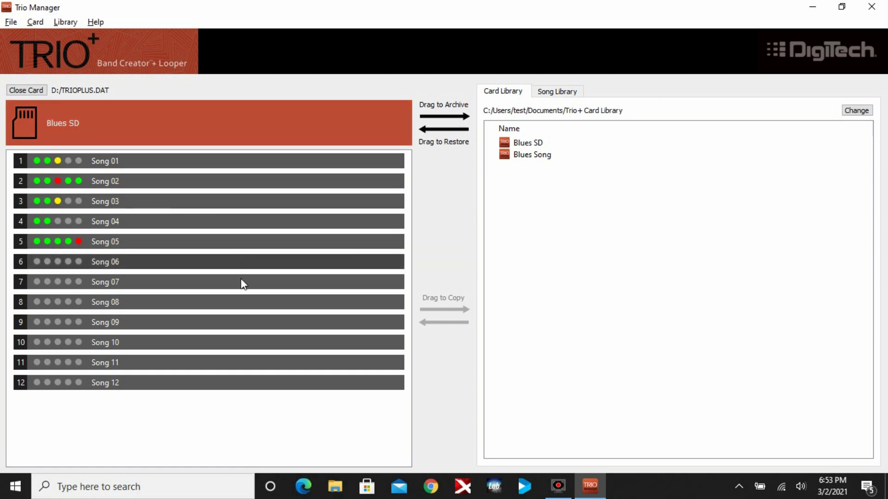
Select a card song row so the Song Library appears beside the Blues SD card
click(180, 302)
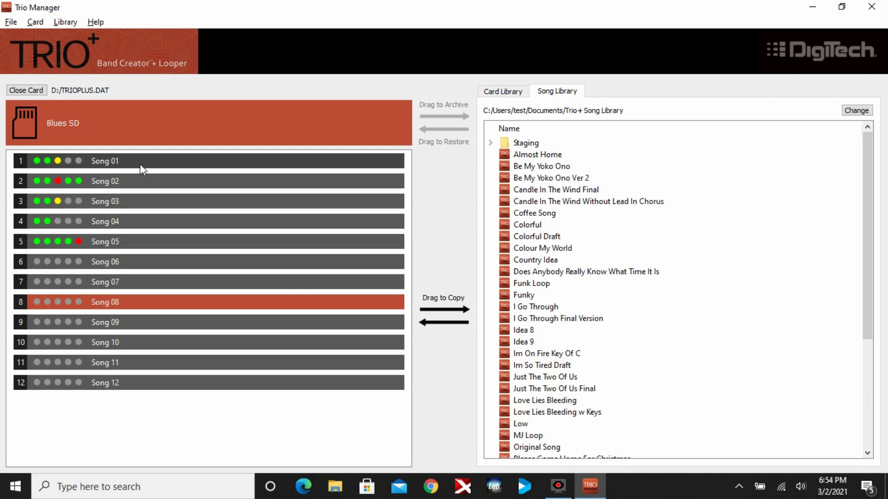
double_click(96, 243)
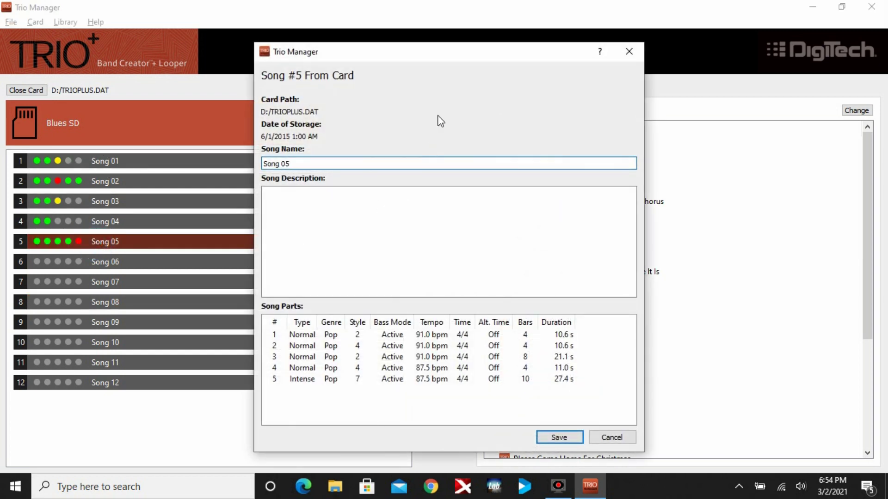
drag(435, 53, 417, 33)
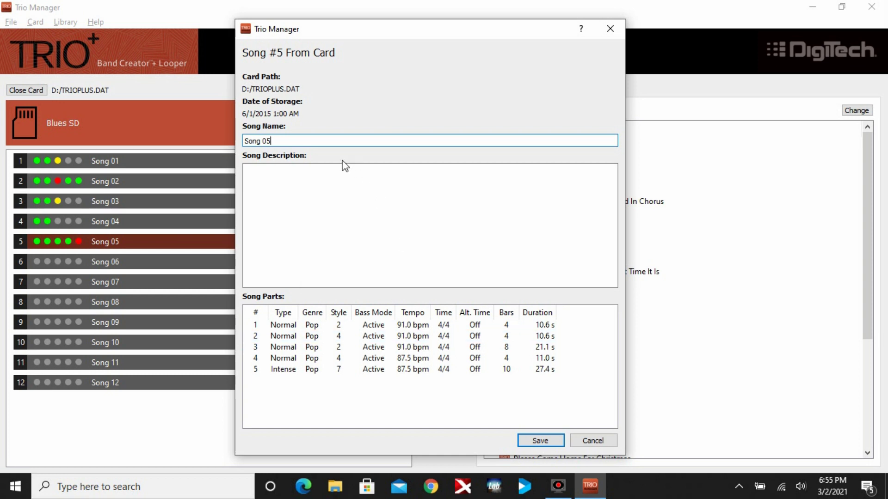
double_click(299, 141)
click(593, 441)
Rename card song 05 to Original Idea with Edit Name
right_click(112, 242)
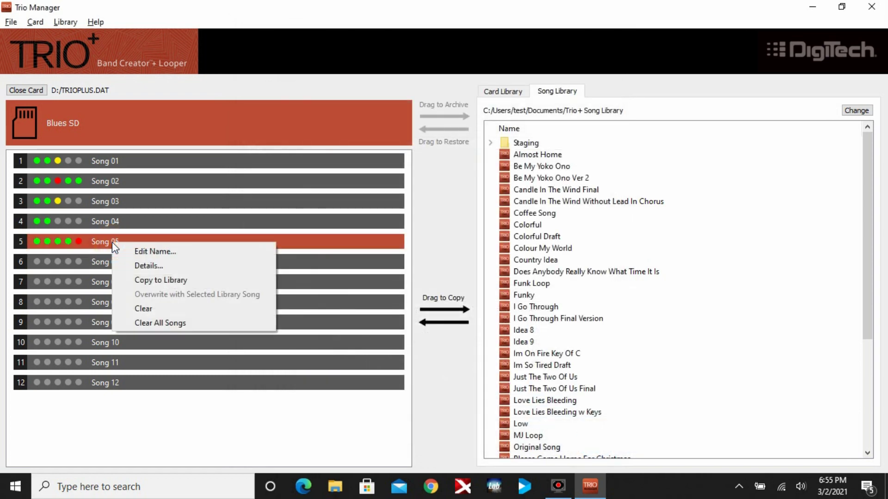
click(160, 253)
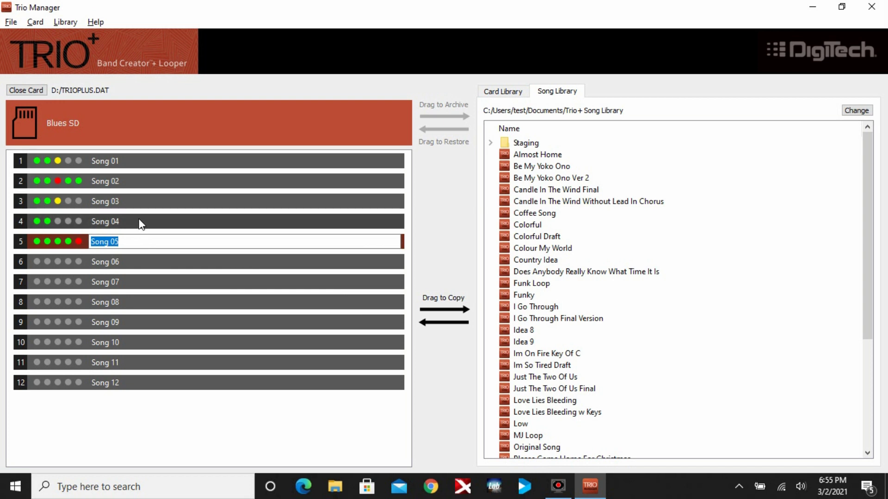
click(193, 350)
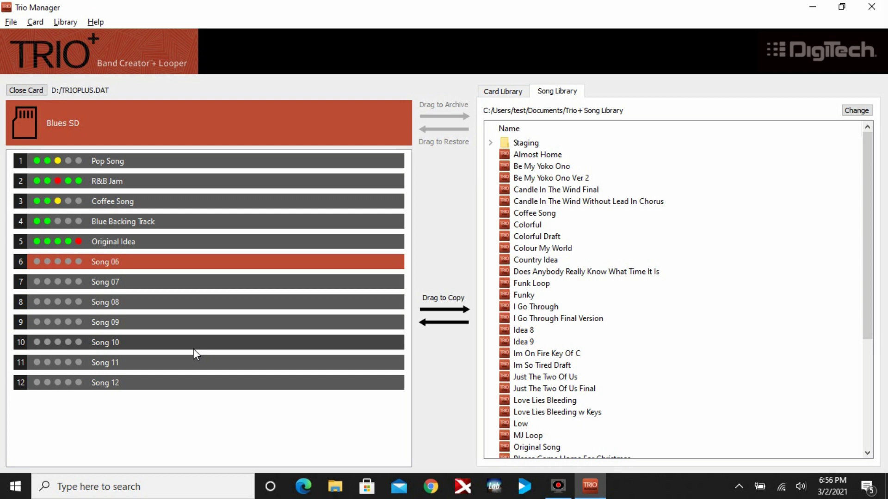
Copy Pop Song and R&B Jam from the card into the Song Library
click(103, 166)
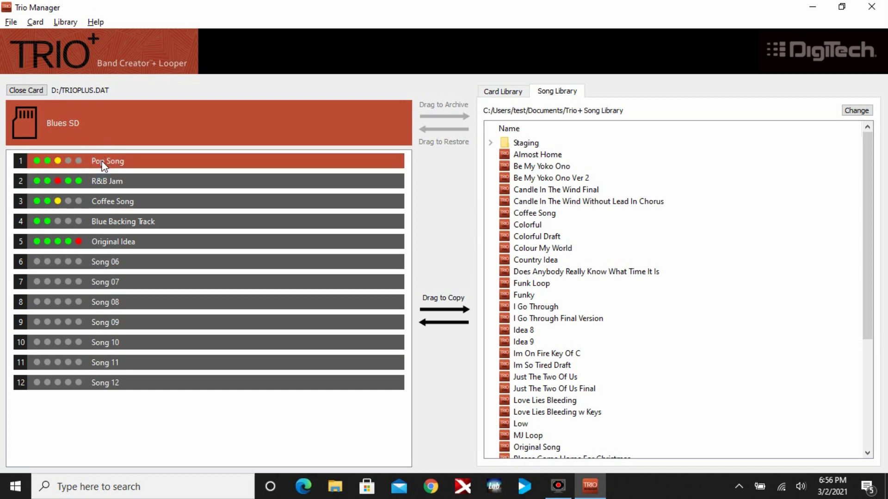
drag(103, 167, 614, 233)
click(110, 181)
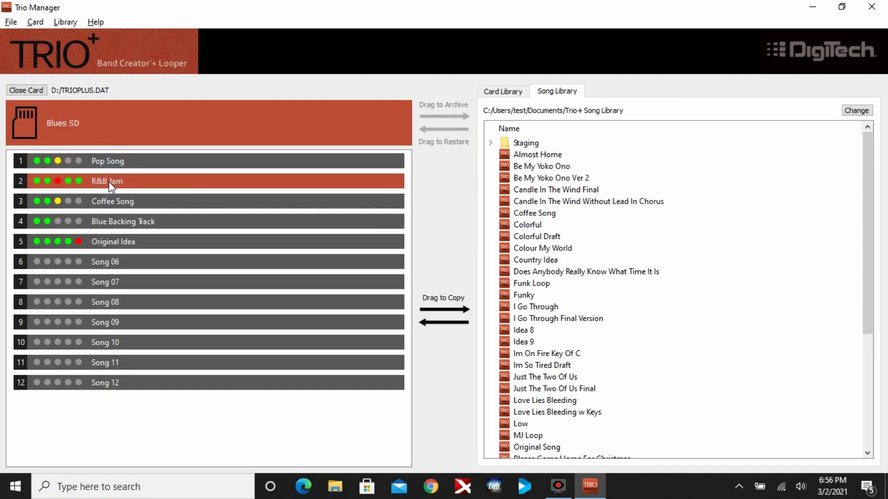
drag(109, 181, 514, 283)
Copy Coffee Song to the library as Coffee Song V2, then copy Blue Backing Track
click(121, 201)
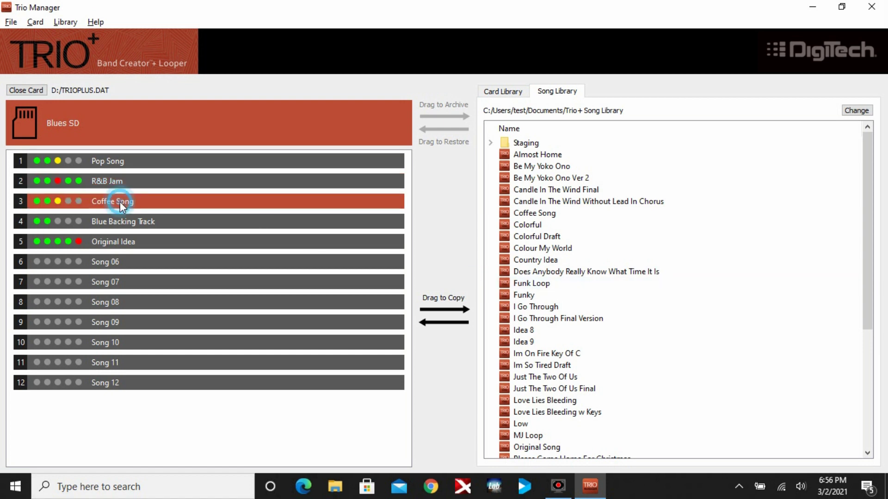
drag(120, 201, 582, 259)
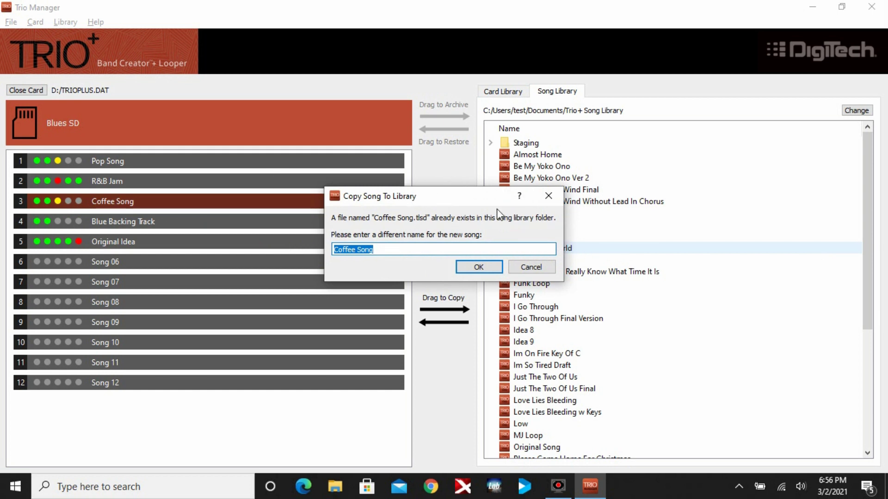
click(390, 250)
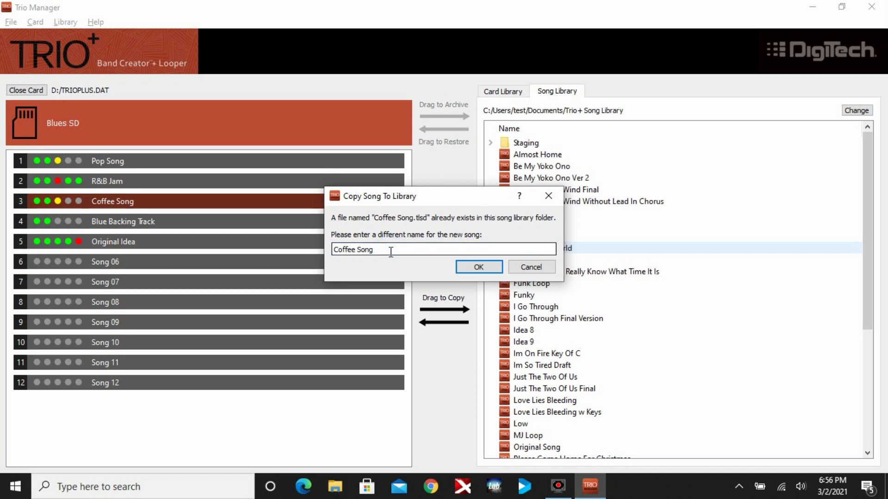
text(V2)
click(480, 268)
drag(114, 221, 479, 221)
drag(144, 242, 624, 190)
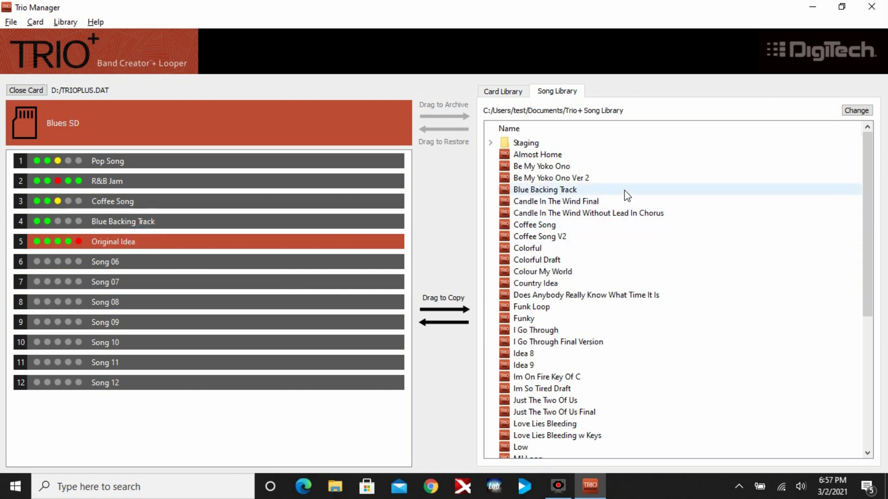
right_click(624, 190)
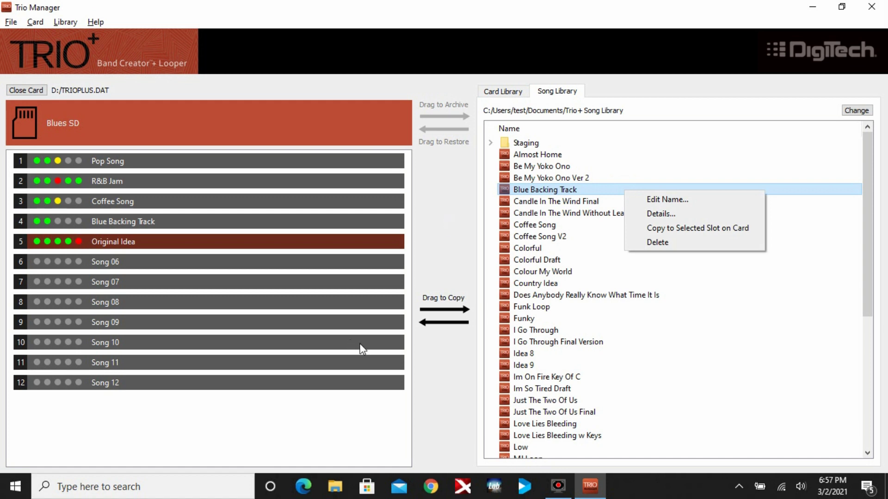
click(709, 388)
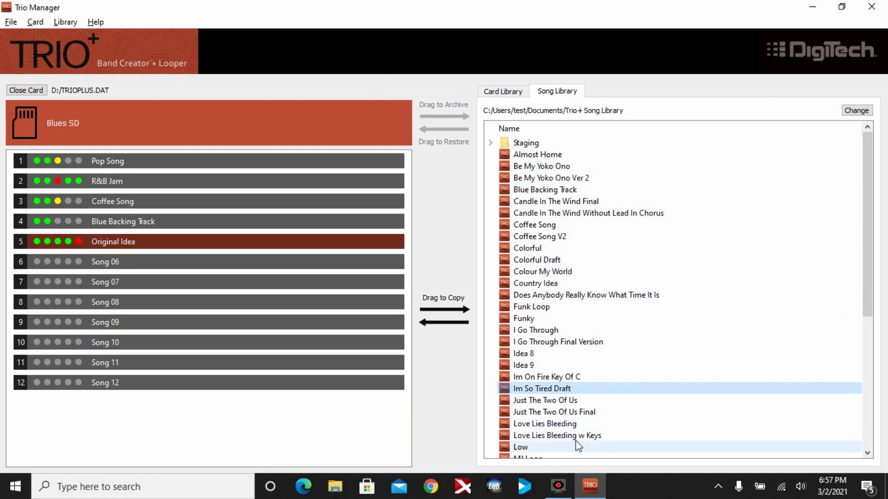
Find Just The Two Of Us in the Song Library and drag it onto empty card slot 6
drag(869, 240, 867, 269)
click(535, 177)
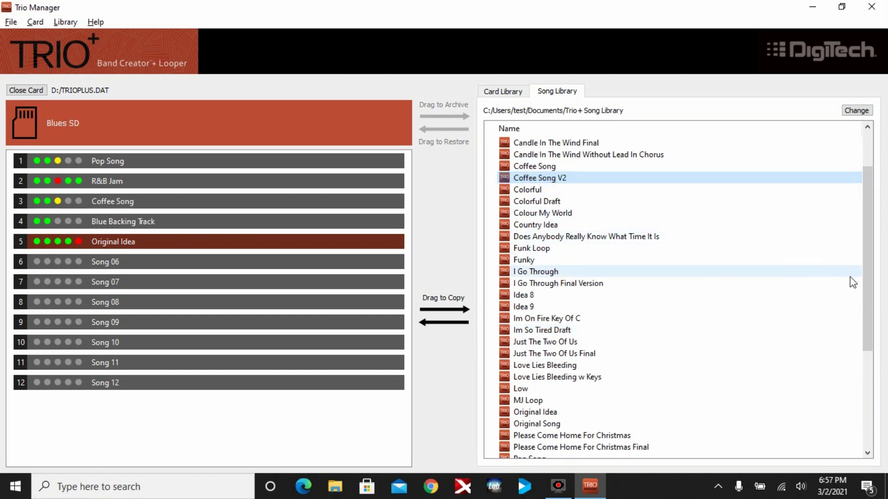
drag(864, 299, 874, 367)
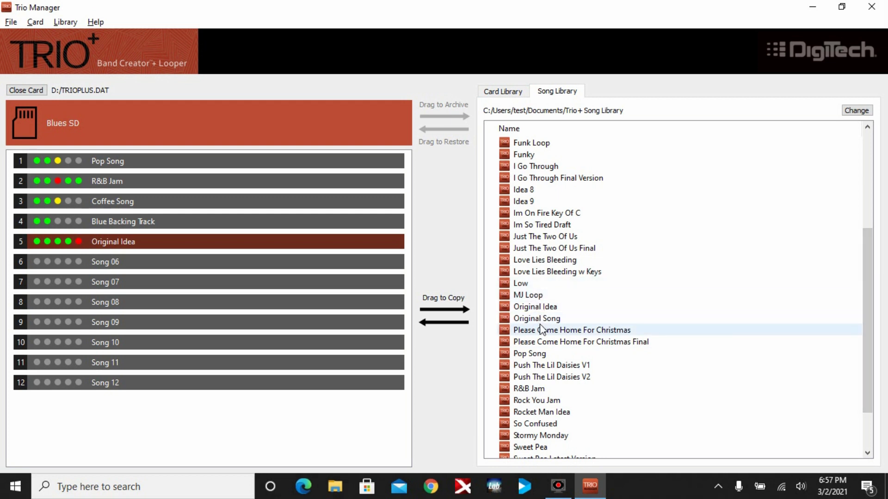
click(534, 307)
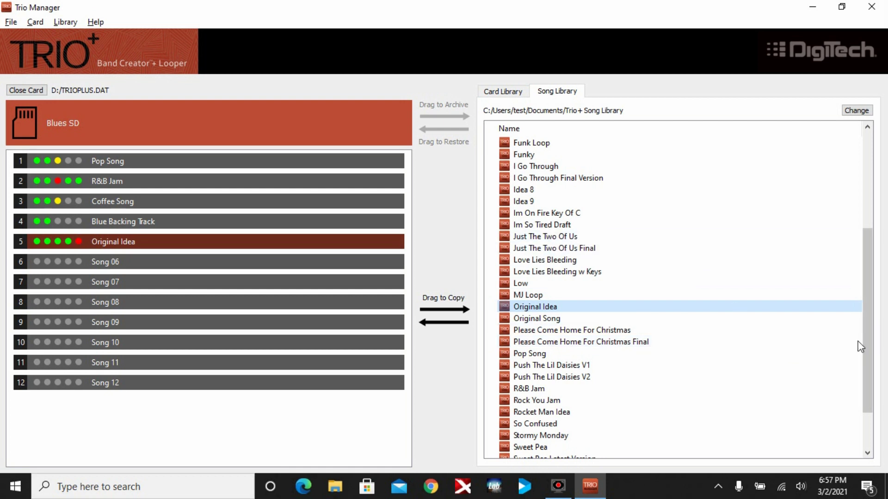
click(554, 389)
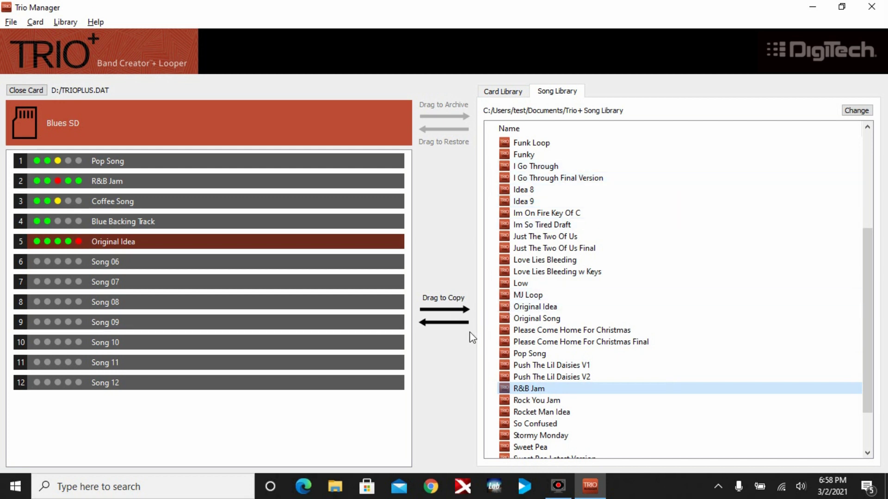
click(556, 234)
drag(556, 234, 31, 262)
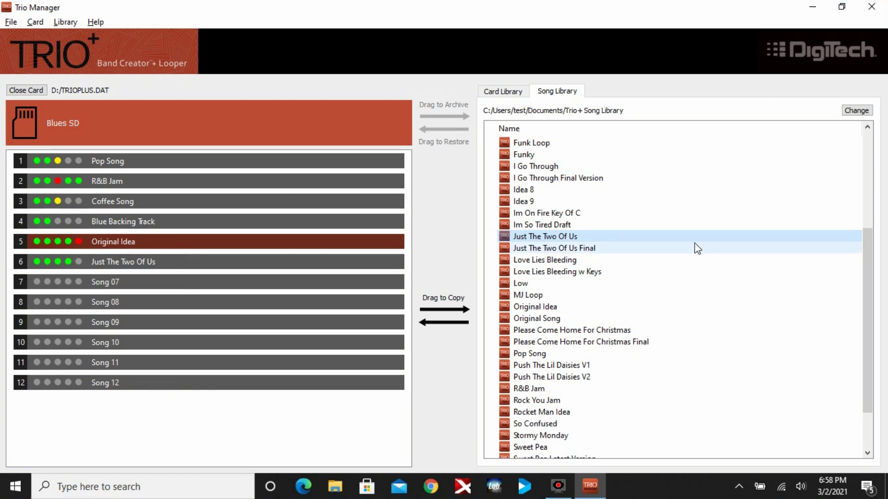
Show the Card Library, keep the card name unchanged, and drag the card toward it
click(503, 93)
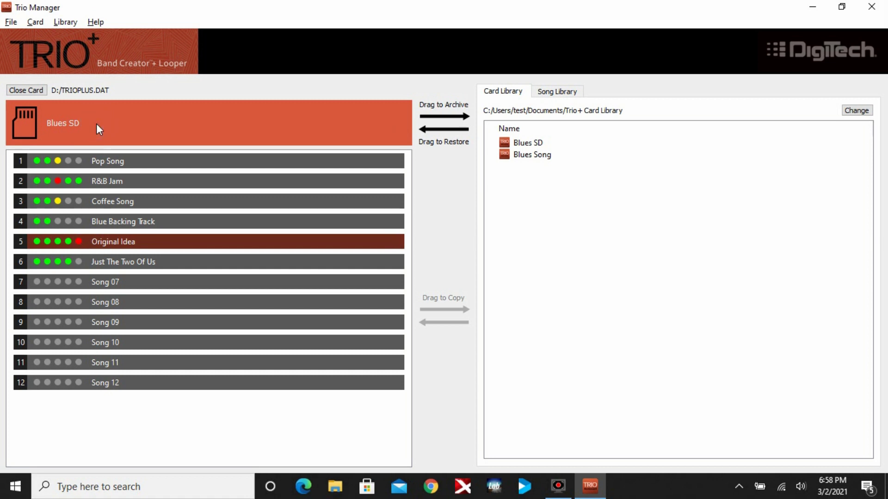
double_click(149, 119)
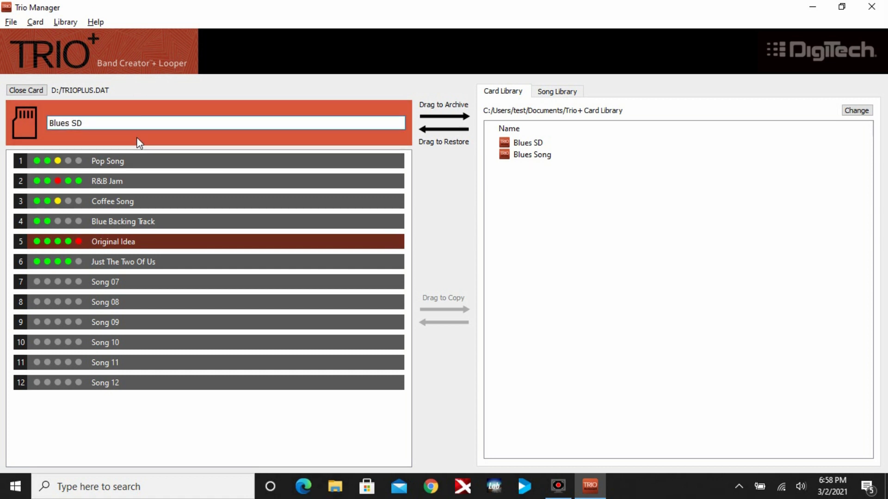
key(Return)
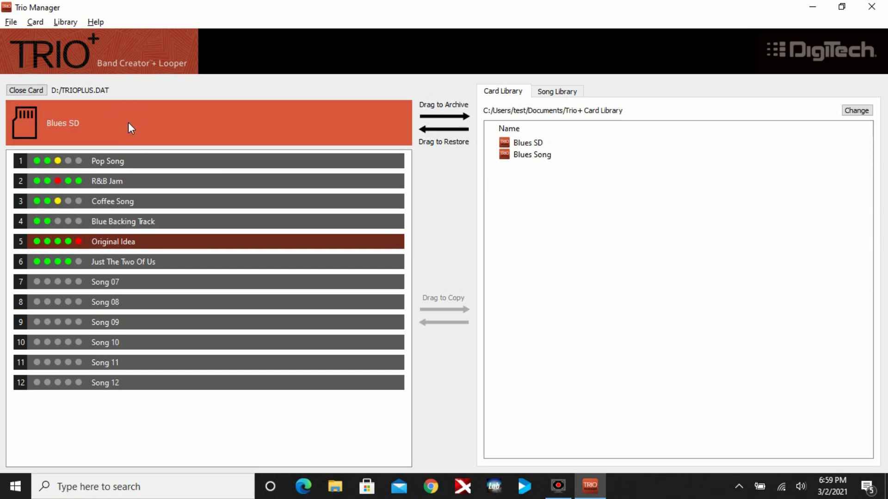
drag(128, 122, 490, 178)
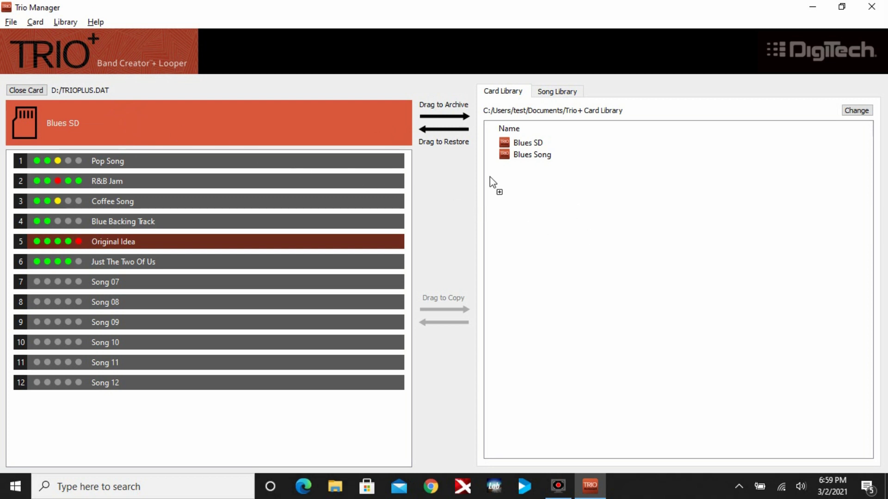
Rename the card from Blues SD to Blues Funky Card and archive it in the Card Library
double_click(66, 123)
click(396, 183)
key(BackSpace)
key(BackSpace)
key(BackSpace)
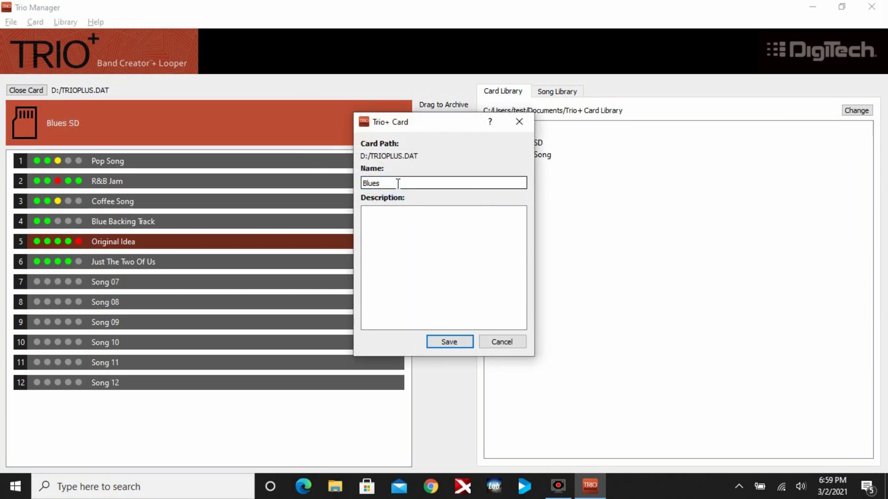
text(Funky Card)
click(447, 342)
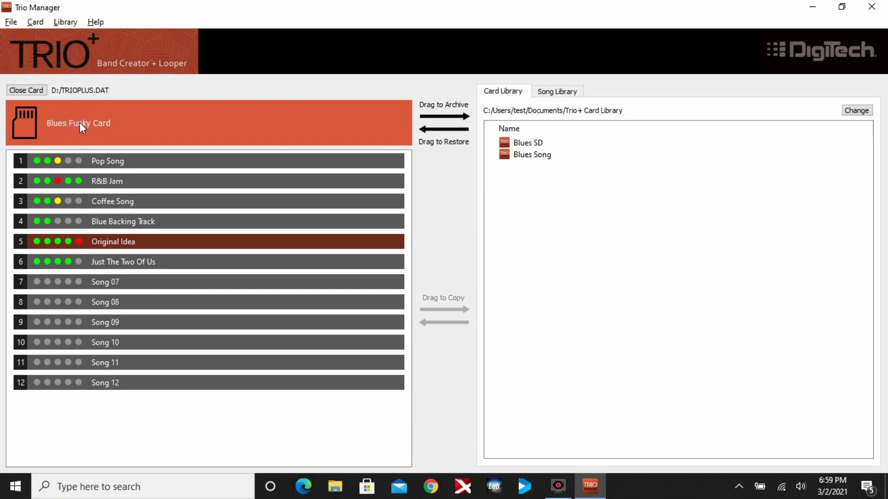
drag(80, 123, 586, 203)
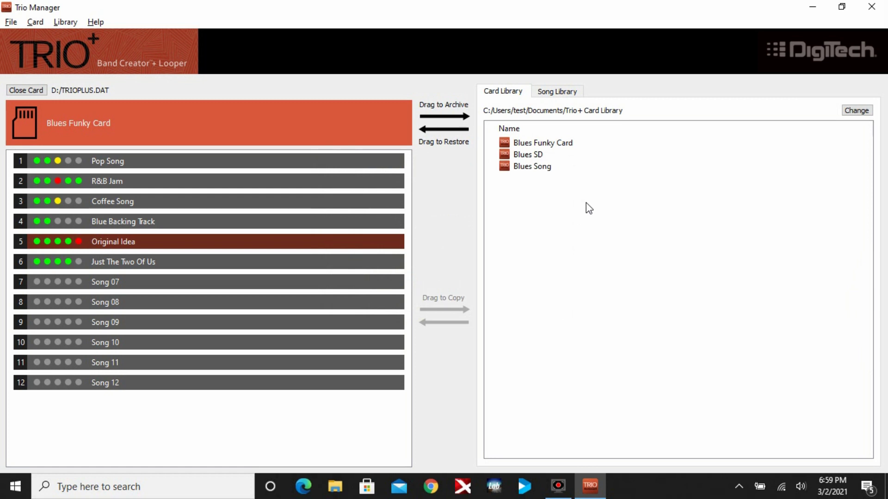
double_click(559, 145)
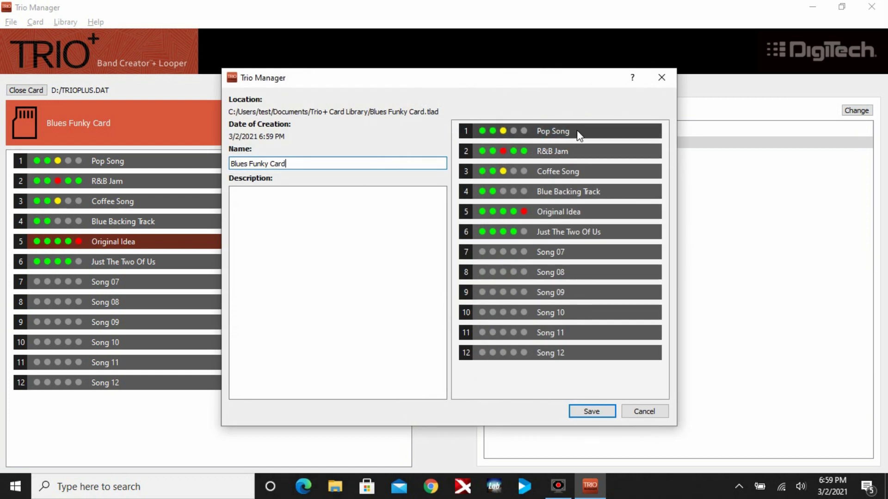
drag(517, 82, 471, 75)
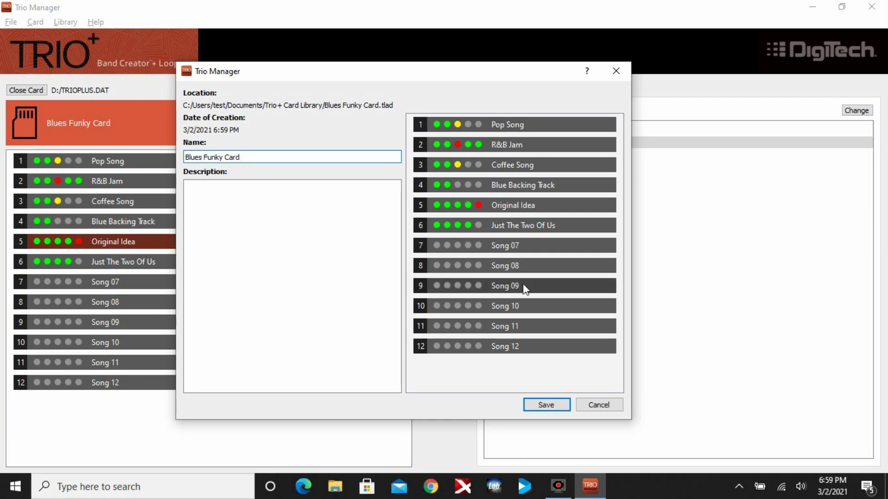
double_click(491, 145)
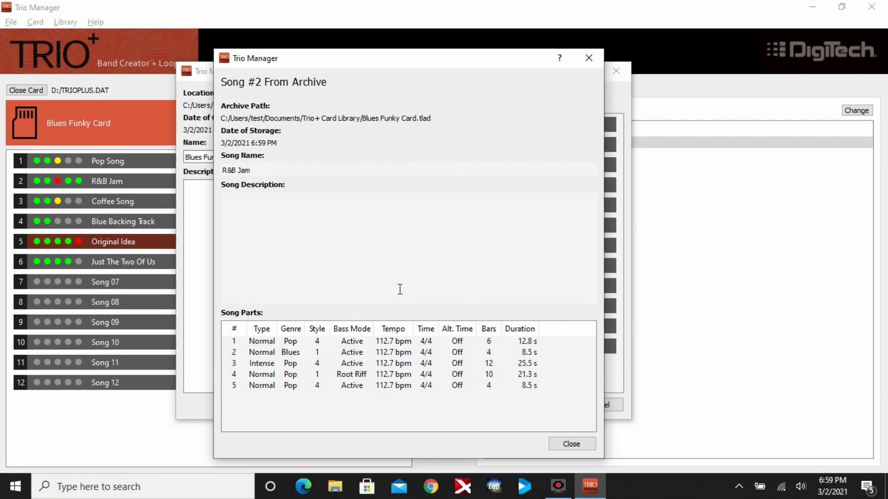
click(559, 448)
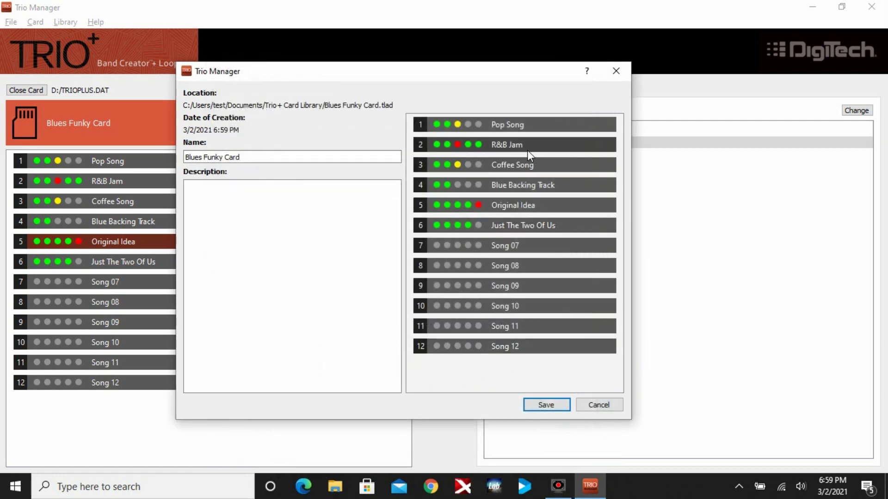
click(270, 157)
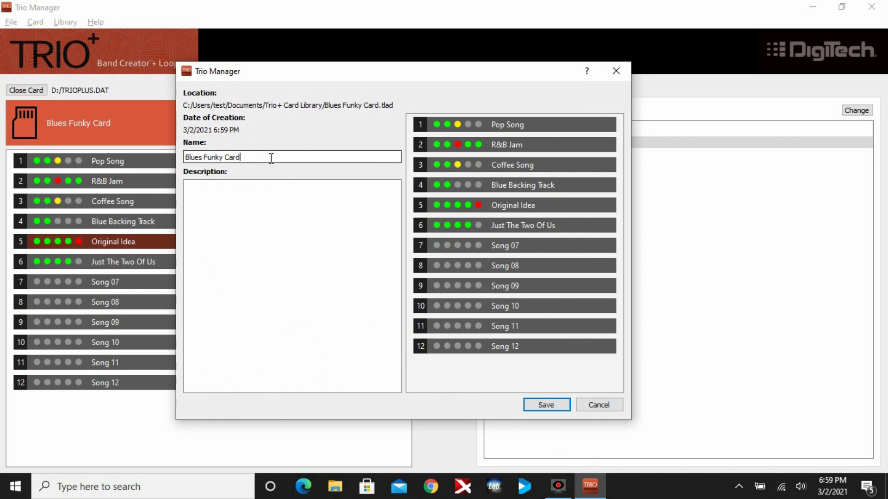
click(225, 193)
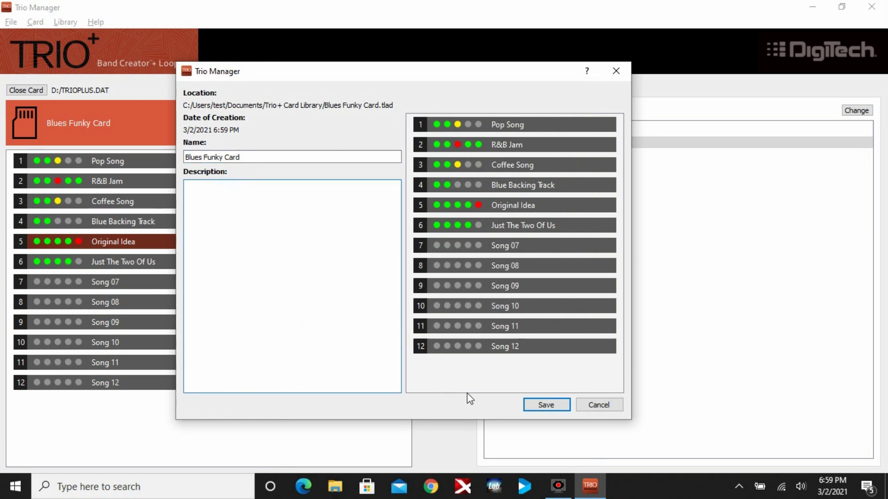
click(598, 406)
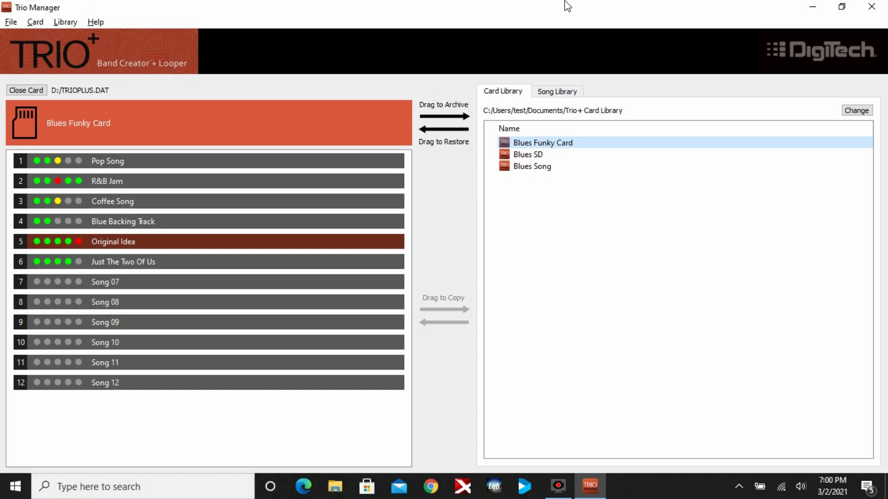
Clear Just The Two Of Us from card slot 6 and confirm with Yes
click(147, 264)
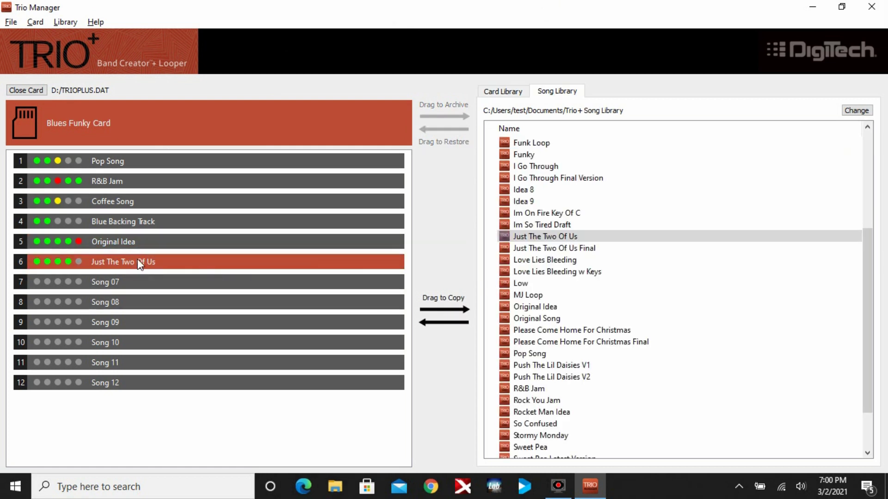
right_click(138, 261)
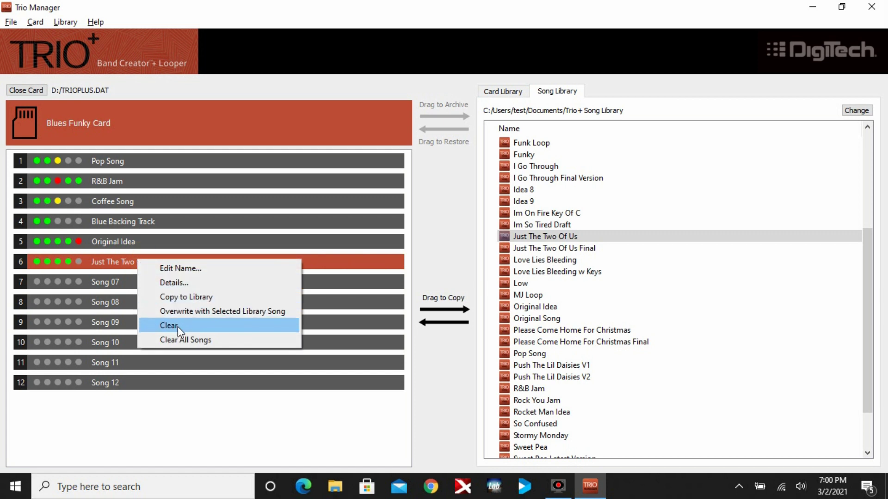
click(568, 235)
right_click(568, 235)
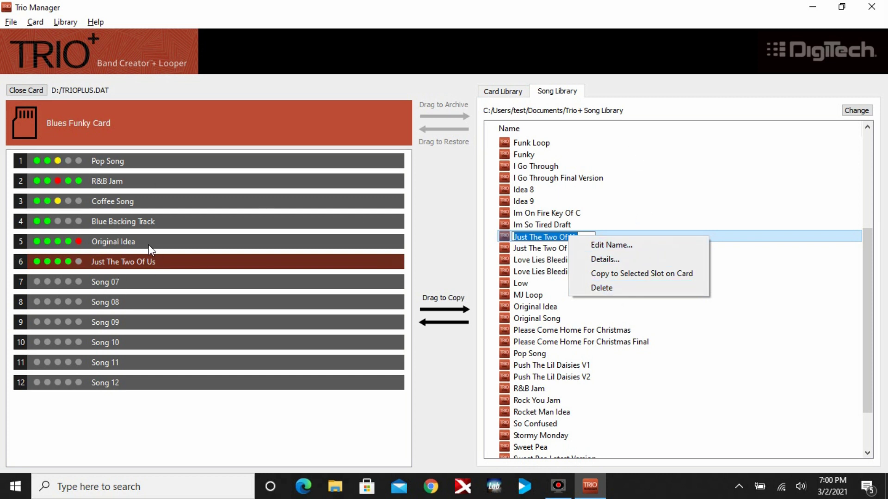
click(132, 257)
right_click(127, 261)
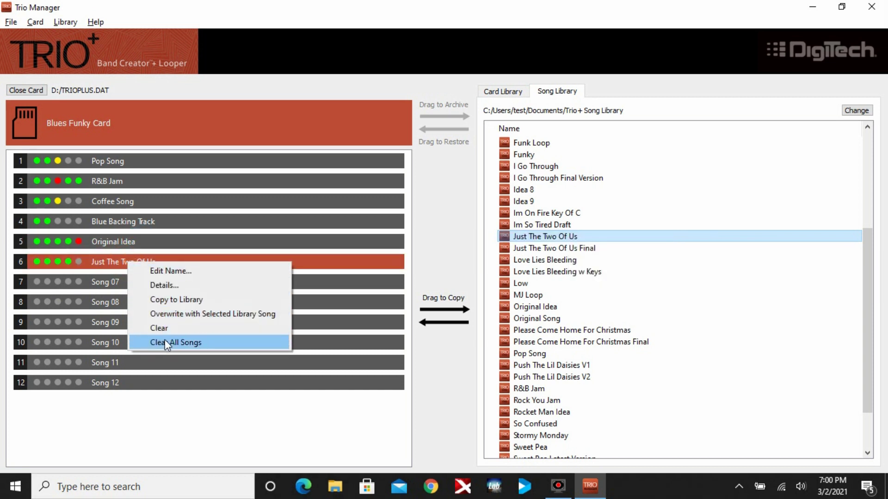
click(159, 329)
click(469, 268)
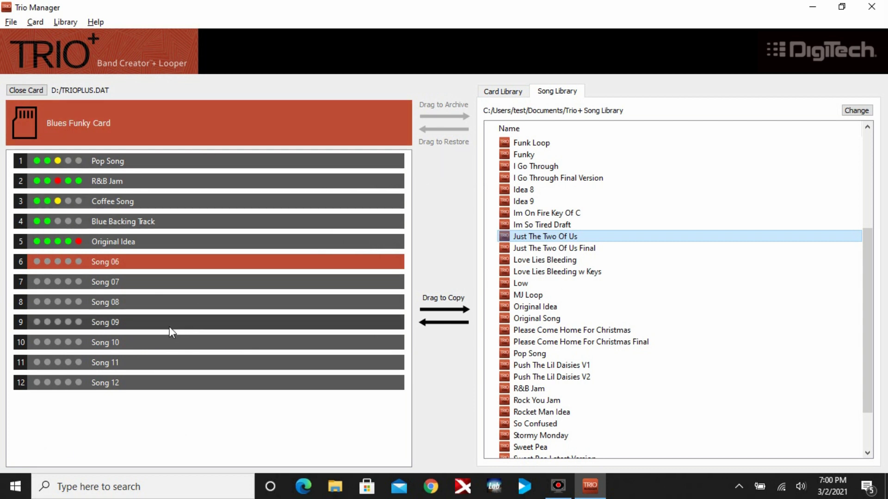
Clear All Songs from the card and confirm the warning, emptying slots Song 01 through Song 12
right_click(155, 322)
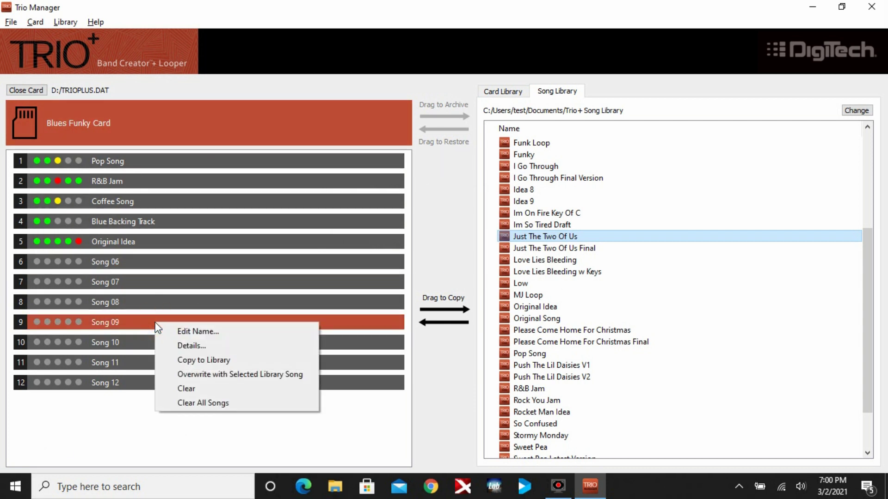
right_click(74, 281)
right_click(263, 382)
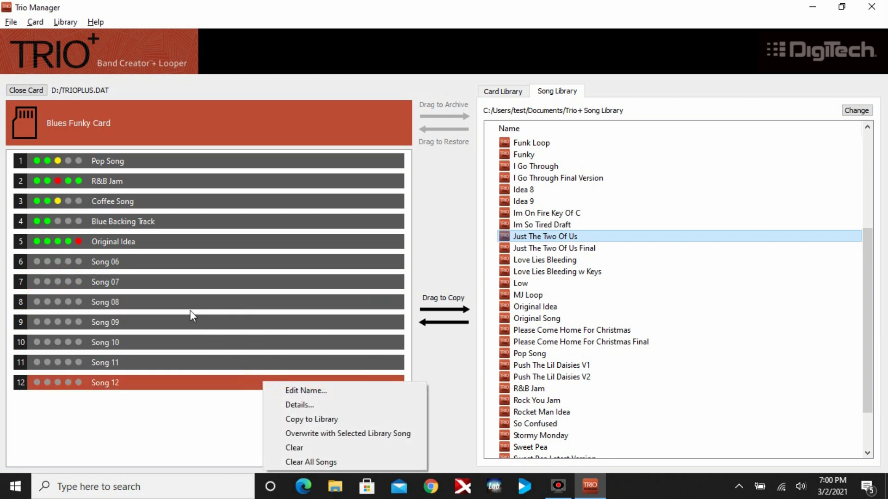
click(91, 279)
right_click(92, 277)
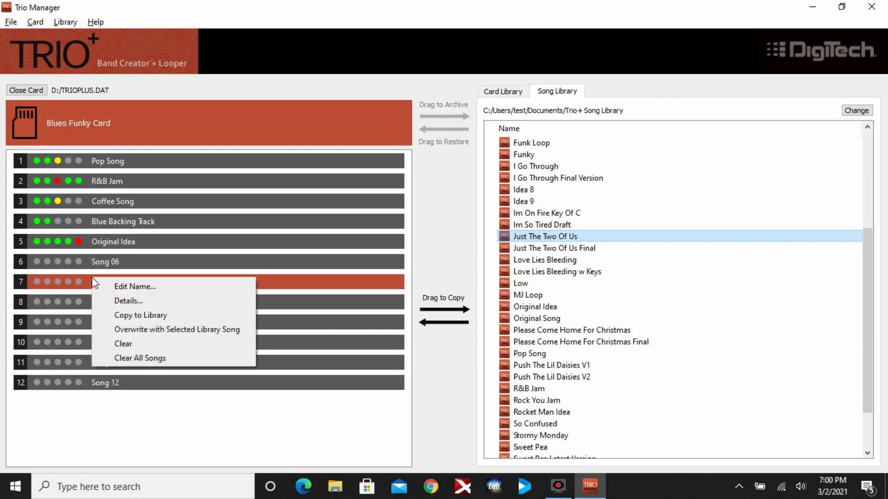
click(131, 359)
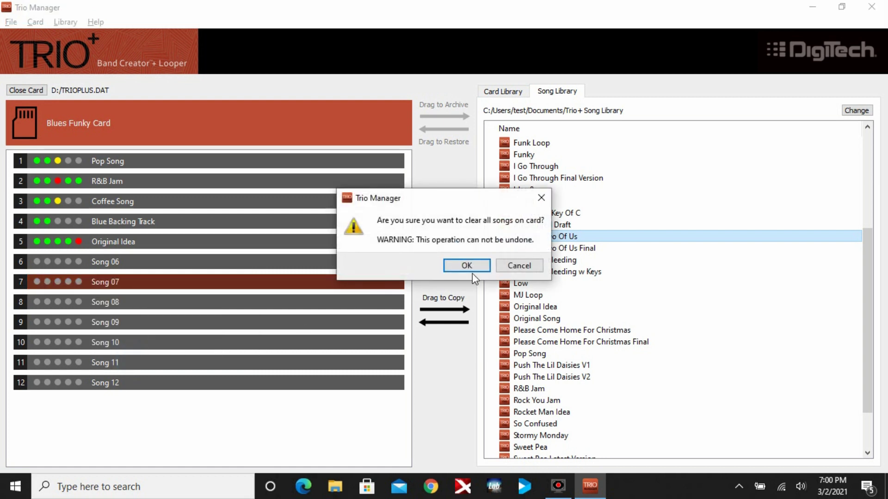
click(463, 264)
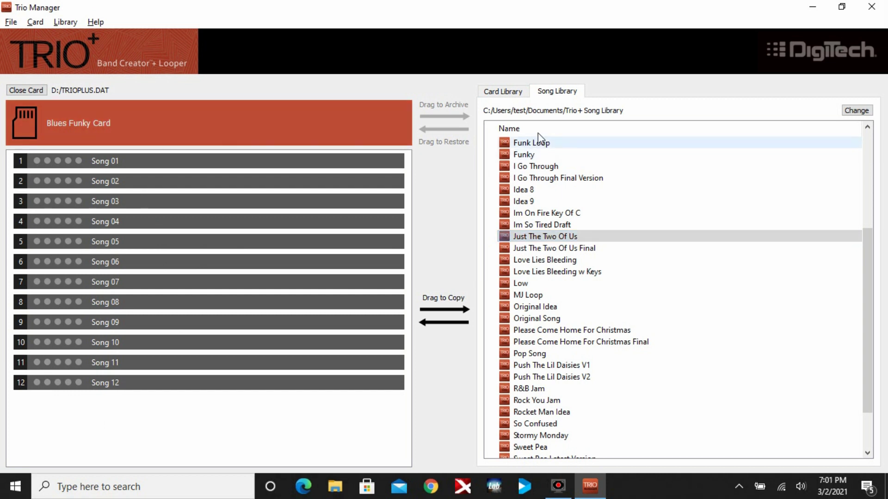
In the Card Library, choose Restore To Card for the Blues Funky Card archive
click(512, 92)
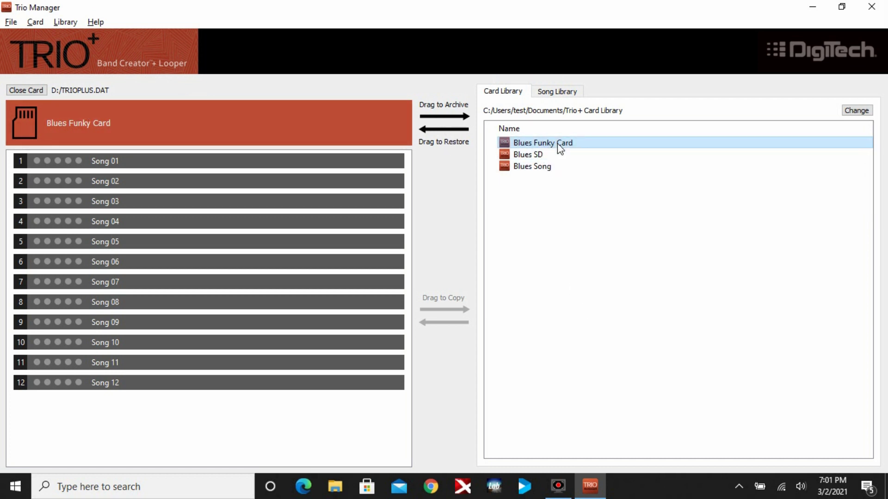
drag(557, 146, 54, 130)
right_click(542, 147)
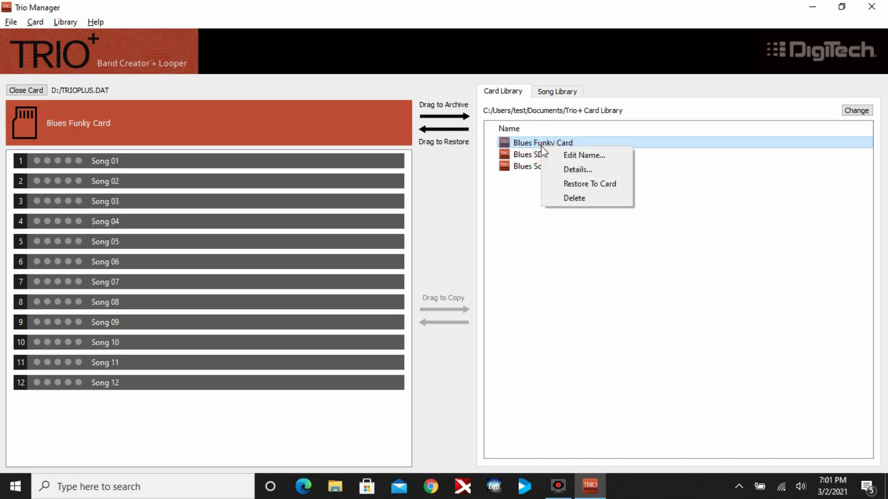
click(601, 183)
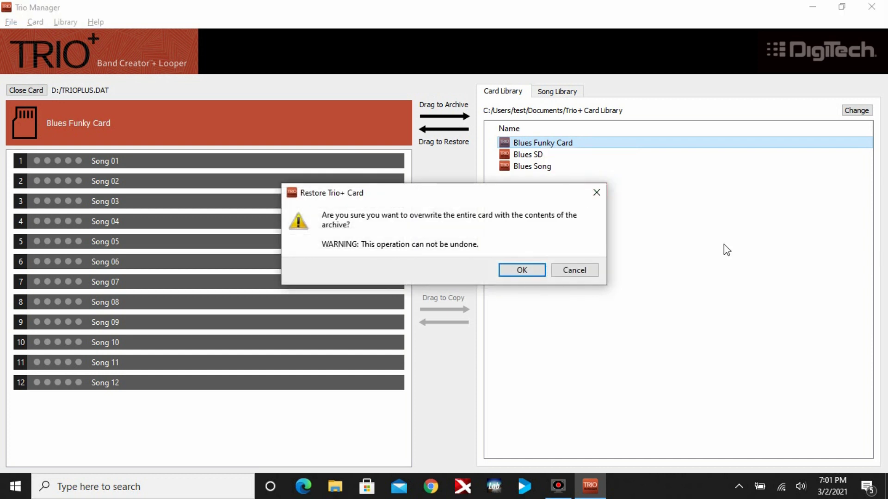
Confirm the overwrite to restore Blues Funky Card, then open the TRIO Manager User Guide from Help
click(524, 271)
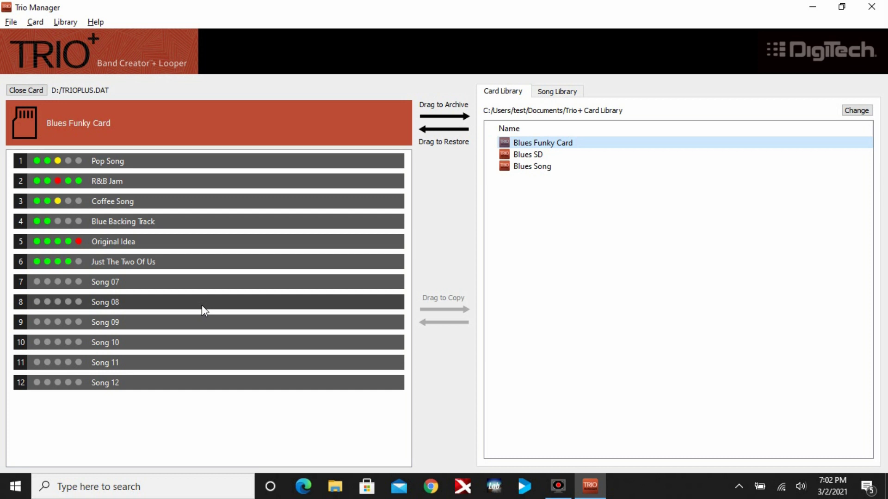
click(94, 25)
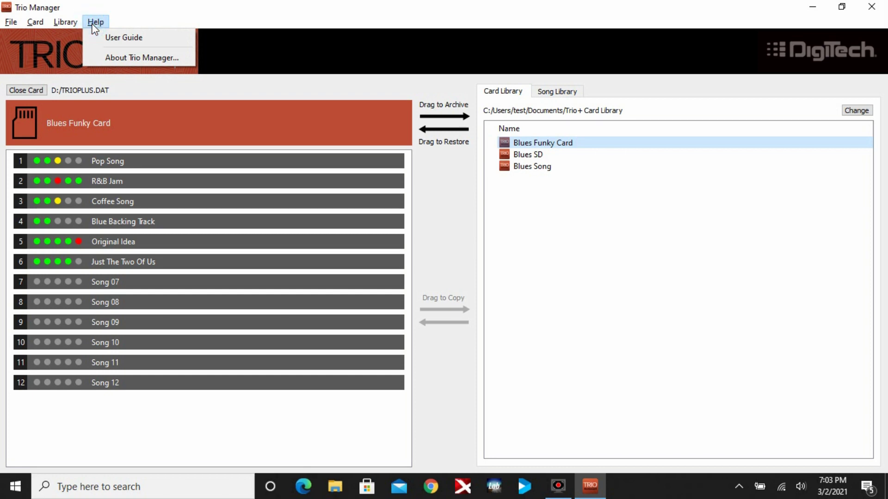
click(128, 38)
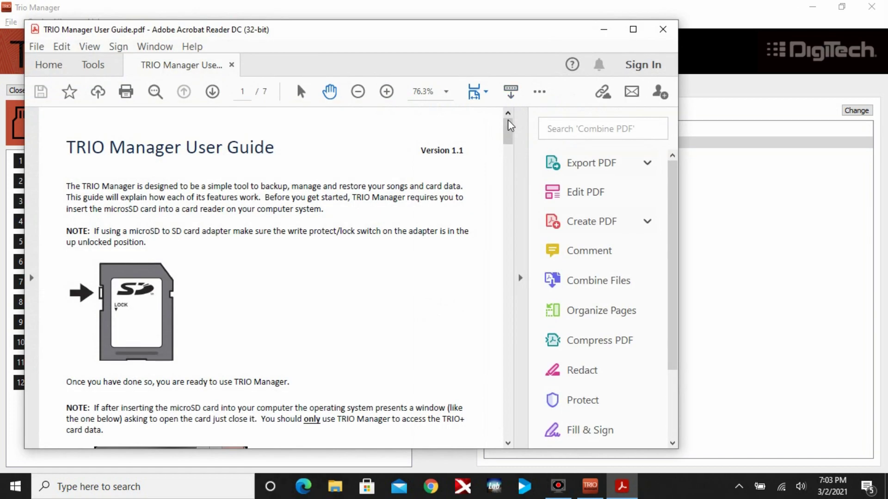
drag(510, 125, 551, 339)
Scroll the User Guide PDF back to the top and close it
scroll(552, 338, up, 15)
click(662, 29)
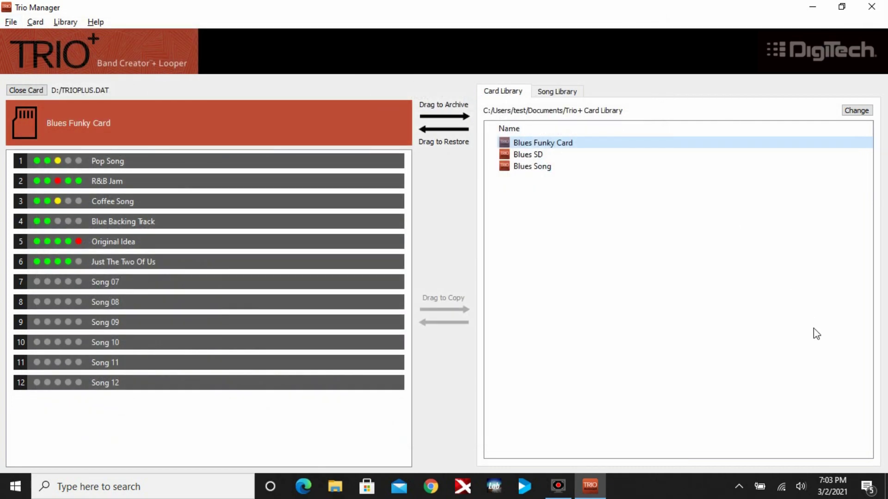
Close the Blues Funky Card and view the Song Library listing songs like Funk Loop
click(31, 91)
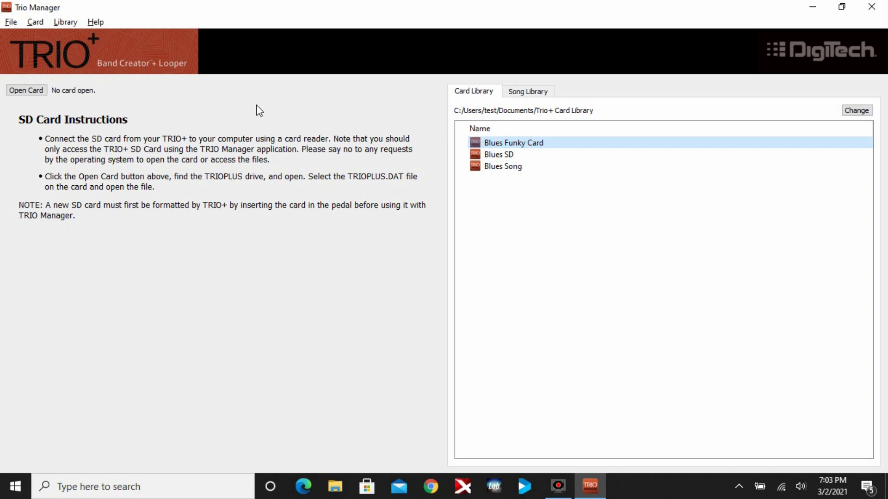
click(527, 92)
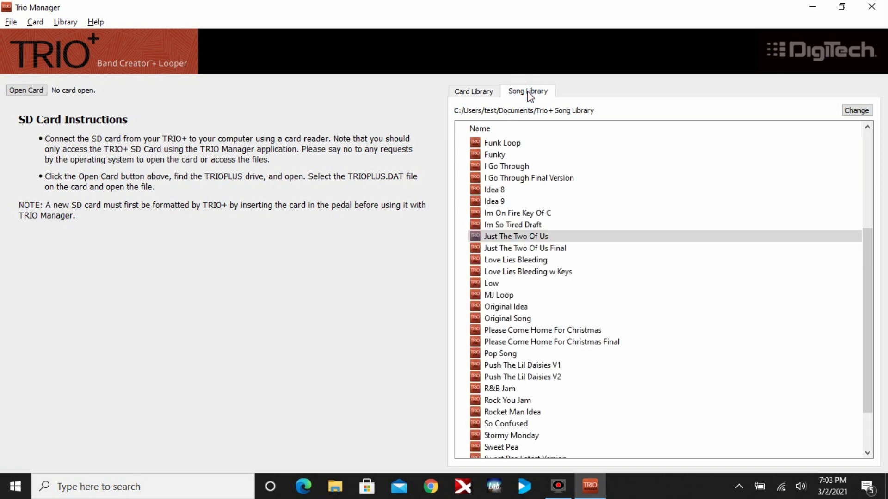